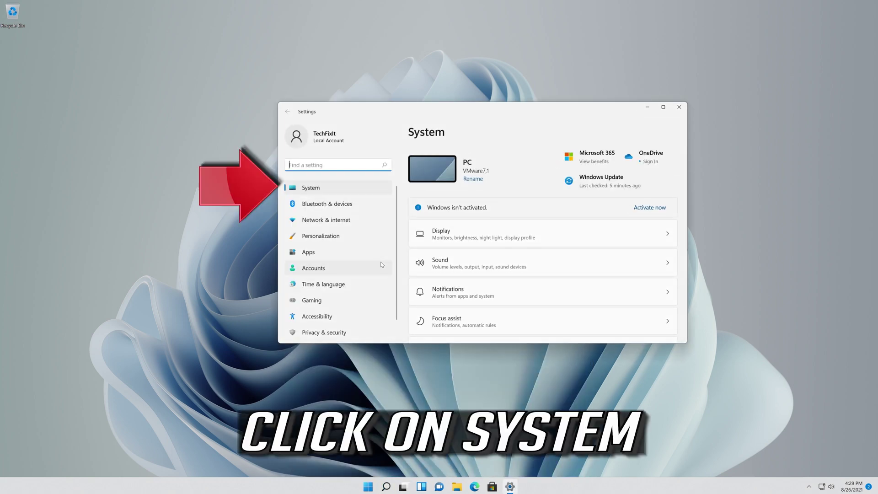
Step: Open the System page and scroll down to its Troubleshoot entry
click(319, 192)
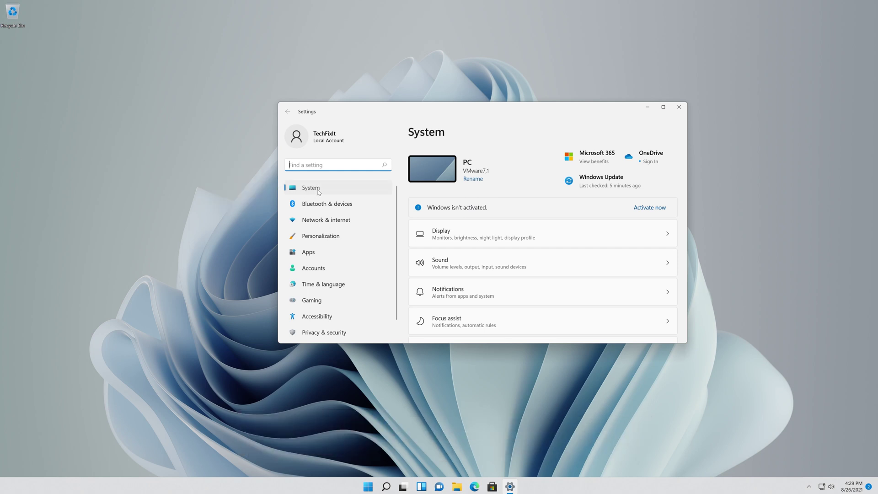
scroll(470, 295, down, 5)
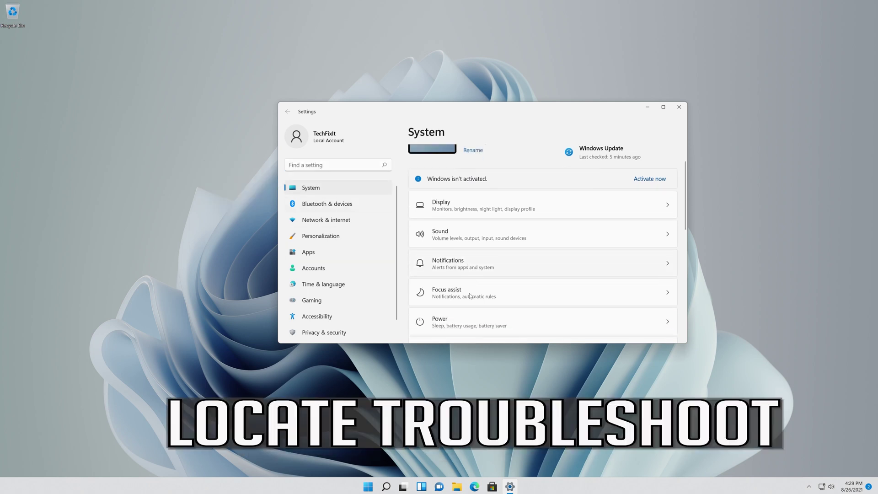
scroll(470, 296, down, 3)
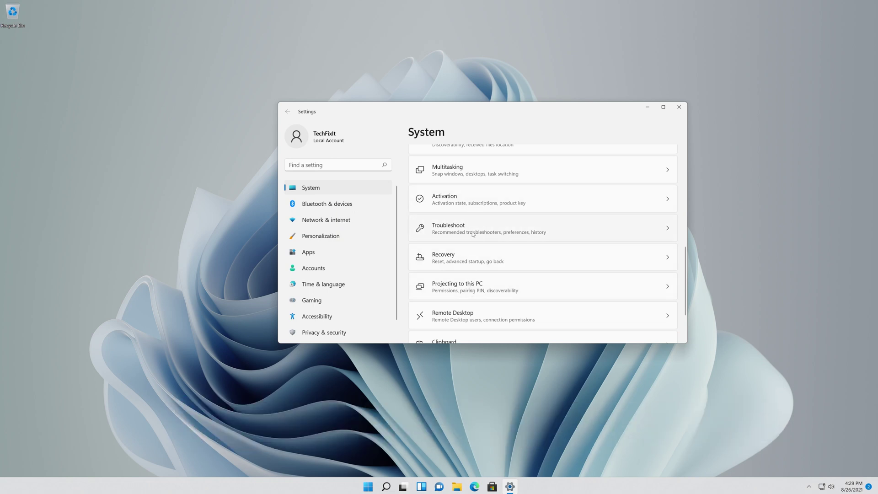
Step: Run the Camera troubleshooter from Troubleshoot › Other troubleshooters
click(477, 234)
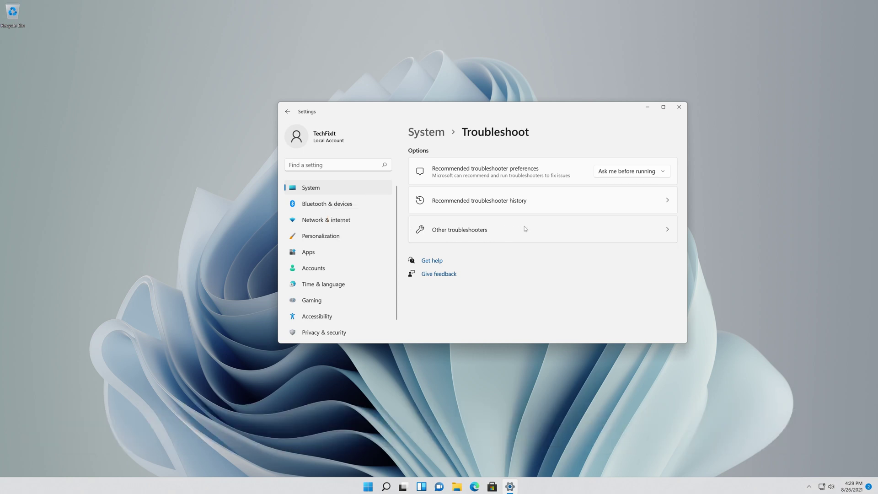
click(486, 234)
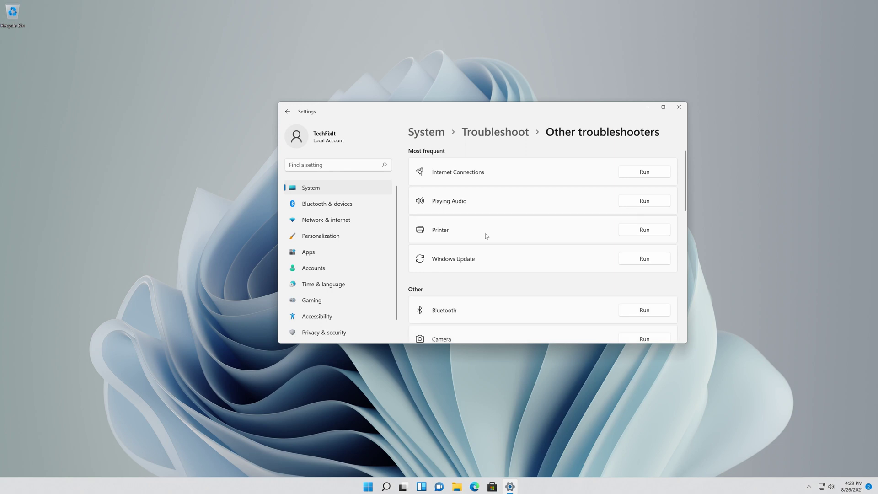
scroll(487, 236, down, 3)
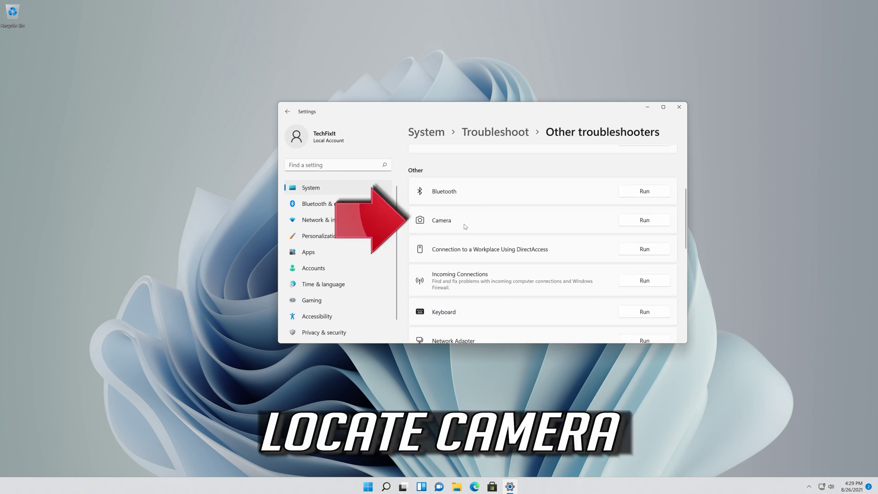
click(641, 224)
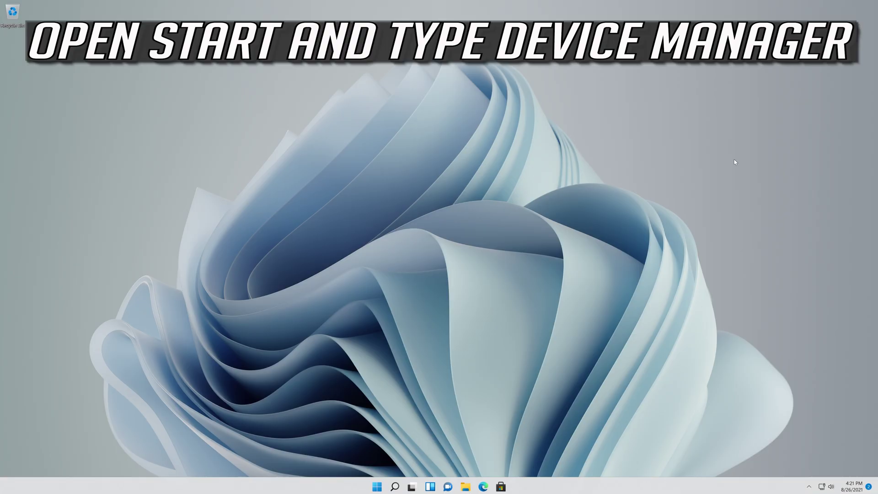
Step: Search the Start menu for 'device manager' and launch Device Manager
key(super)
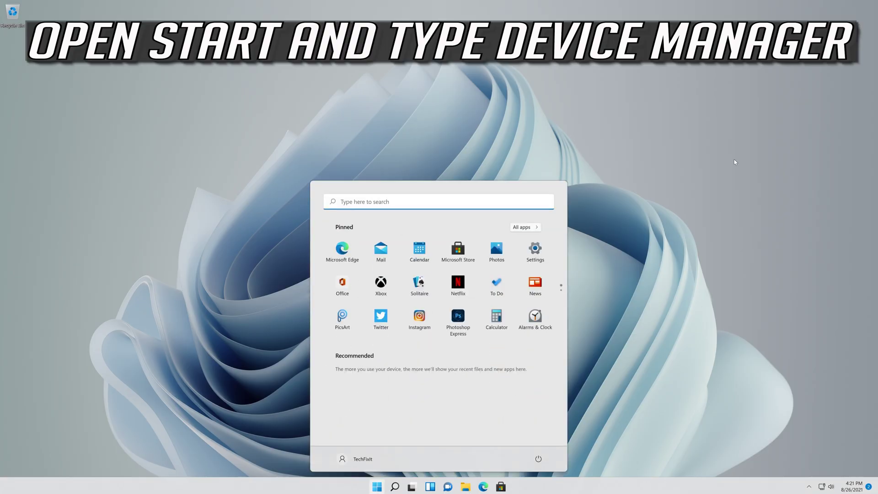
text(device manager)
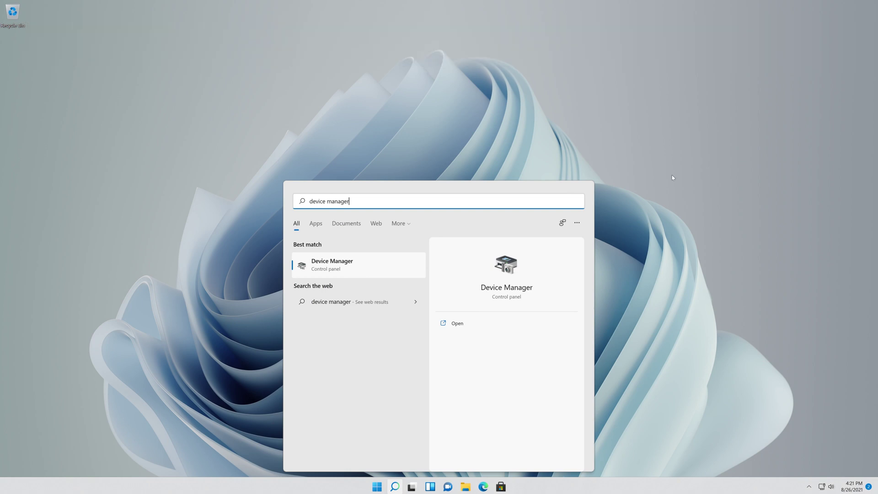
click(359, 265)
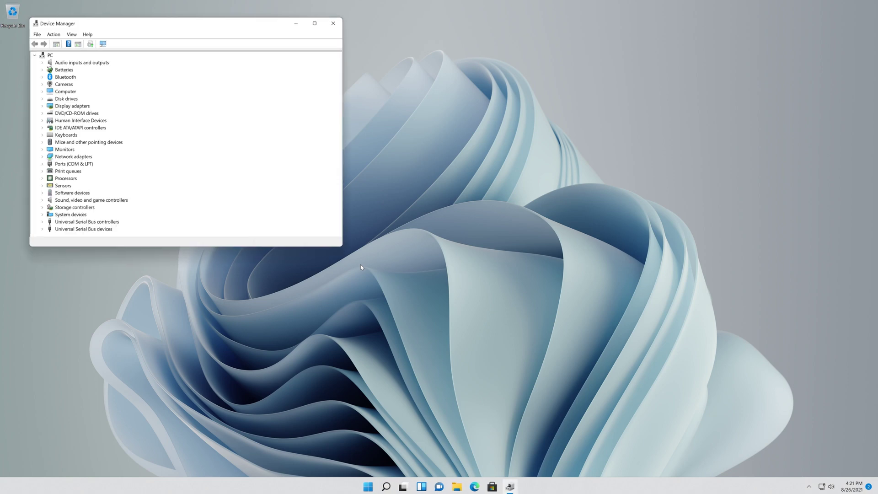
Step: Centre the window, expand Cameras, and open Integrated Webcam Properties
drag(202, 27, 517, 124)
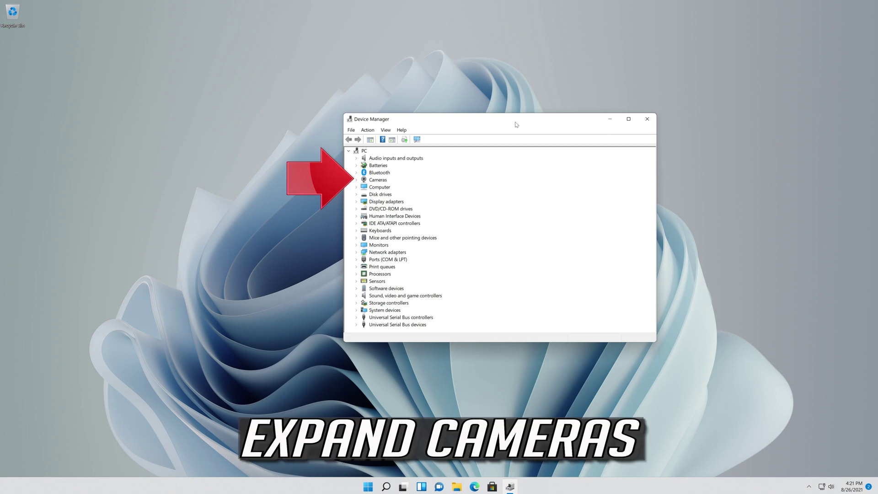
click(356, 181)
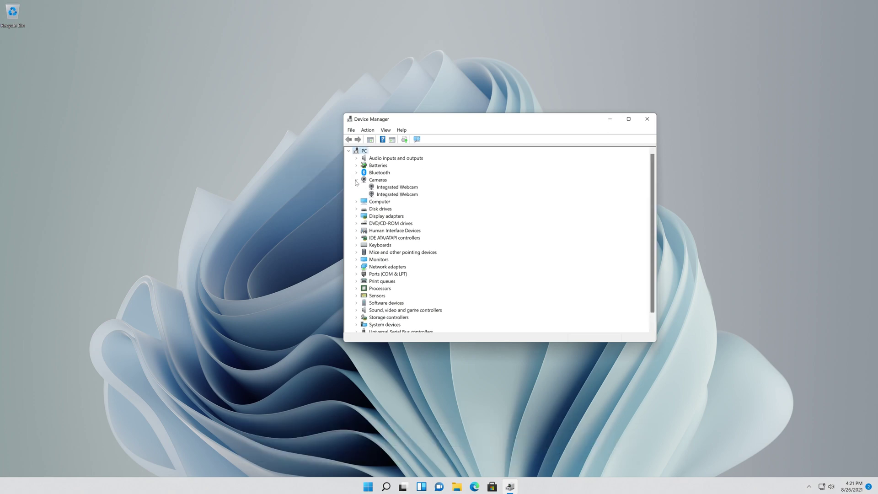
click(378, 187)
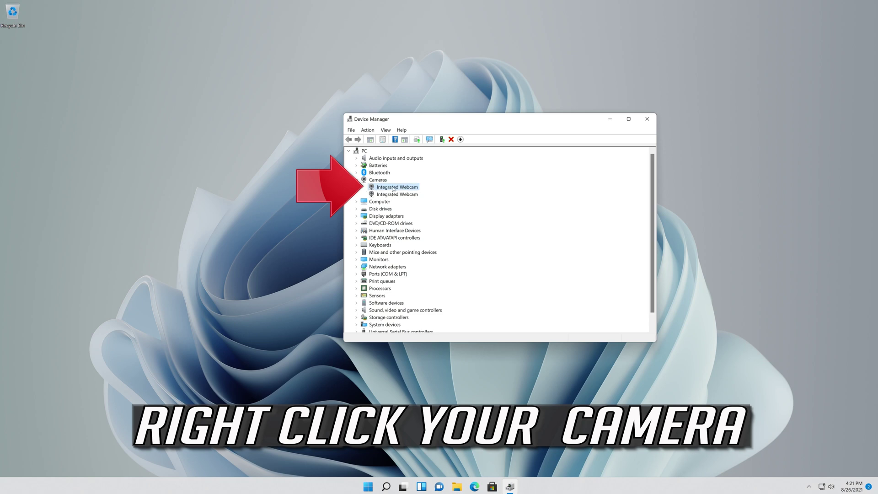
right_click(399, 189)
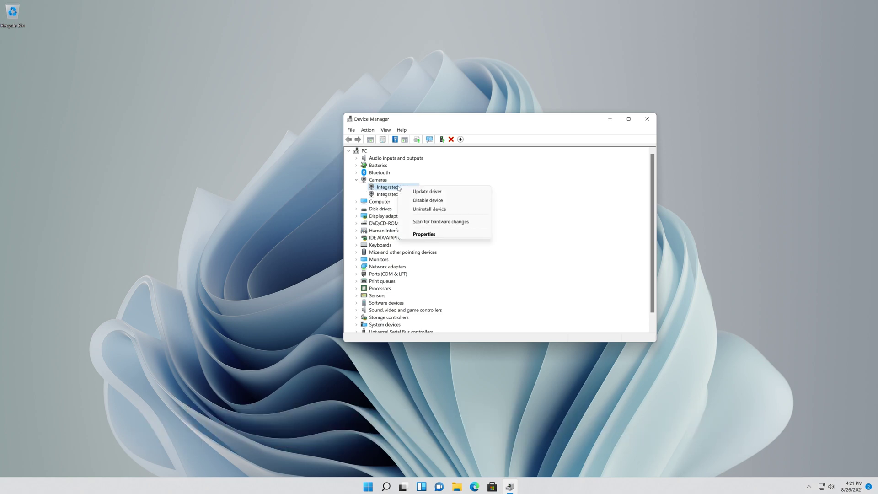
click(445, 234)
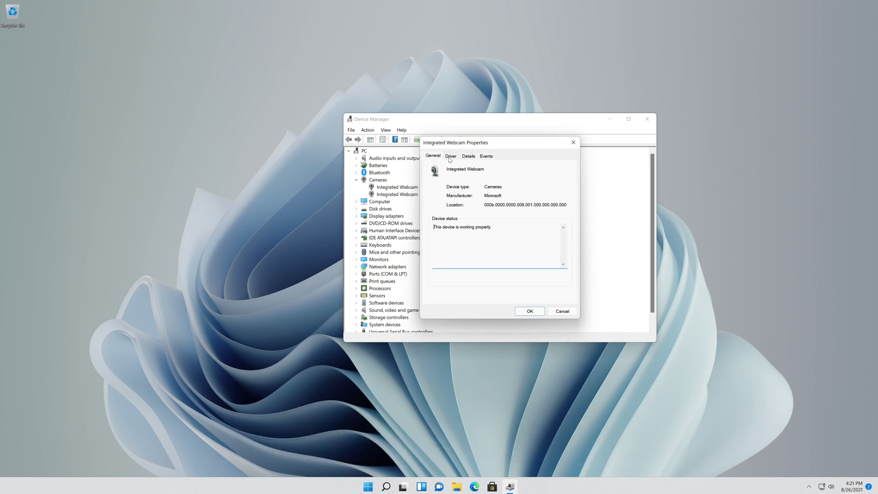
Step: Update the Integrated Webcam driver from the Driver tab, searching automatically for drivers
click(450, 157)
click(461, 247)
click(454, 248)
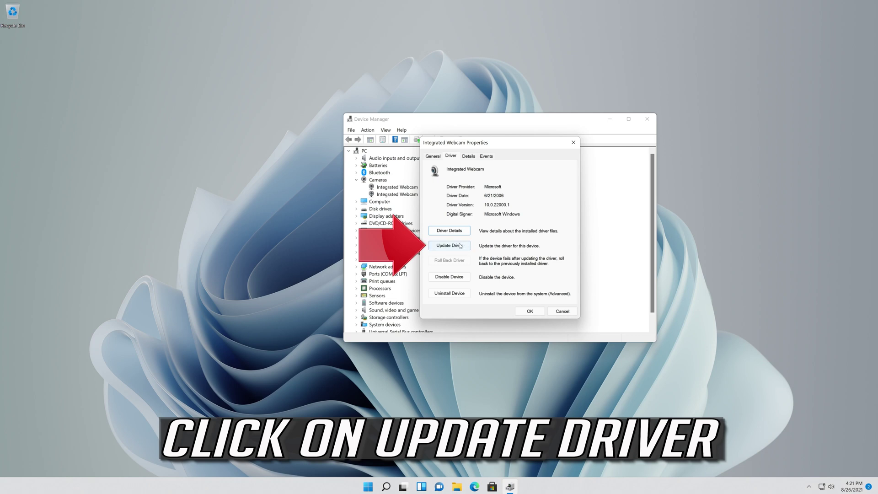
click(460, 246)
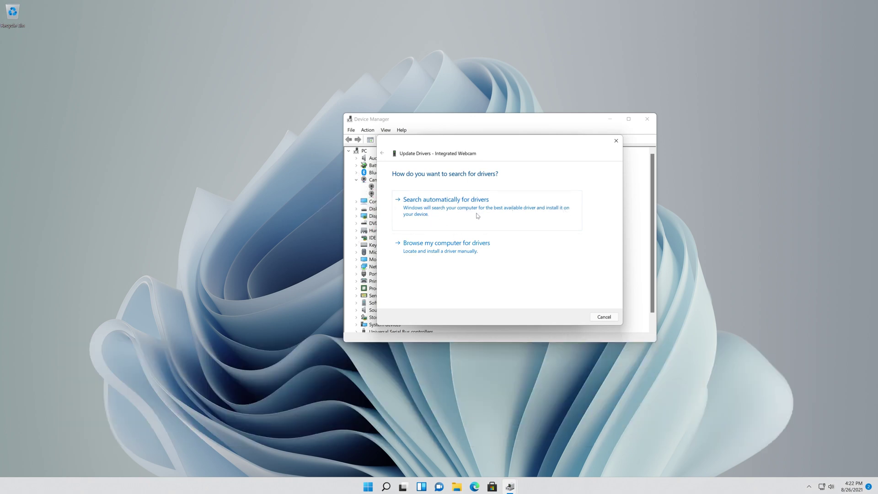
click(506, 215)
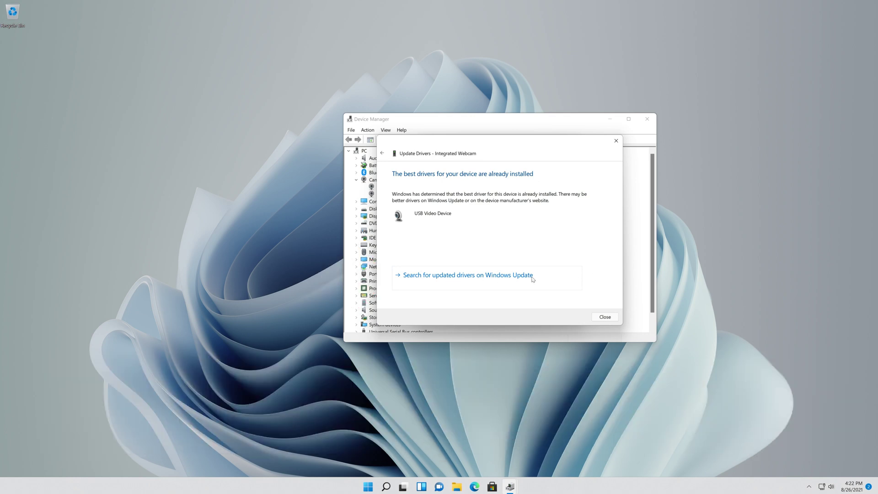
Step: Search Windows Update for updated drivers and start a check for updates
click(463, 277)
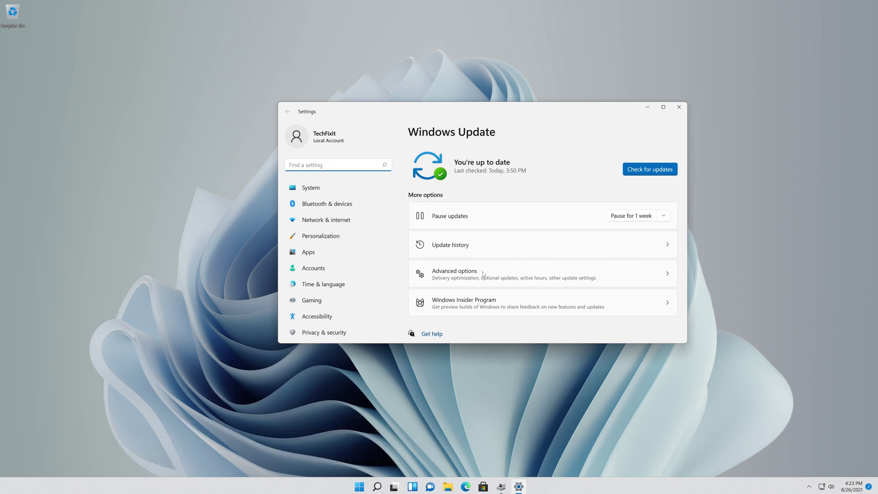
click(656, 171)
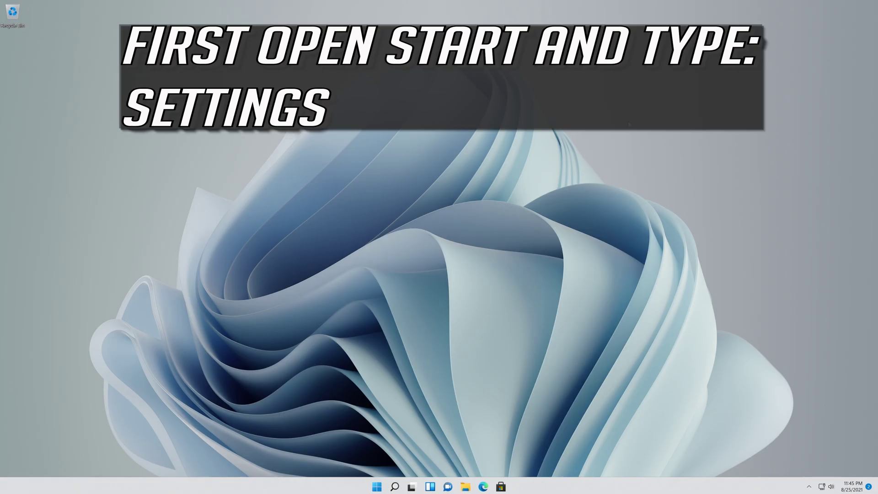
Step: Reopen Settings through a Start search for 'settings' and go to Privacy & security
key(super)
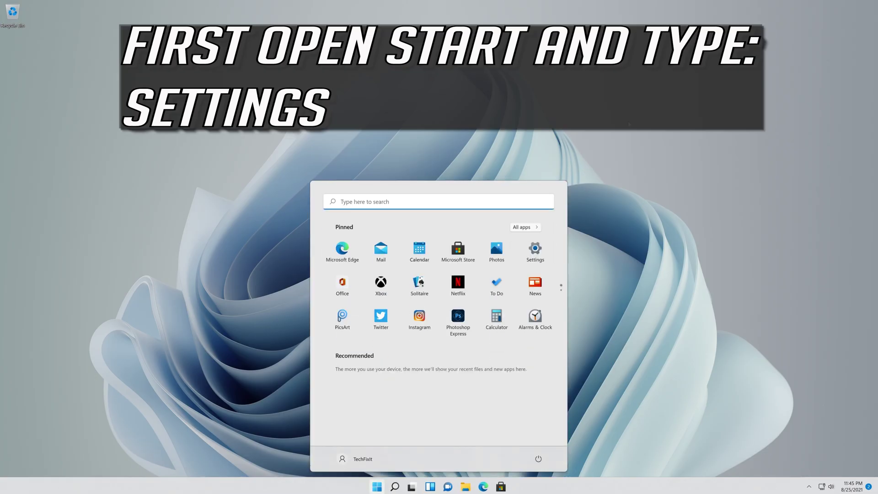
text(settings)
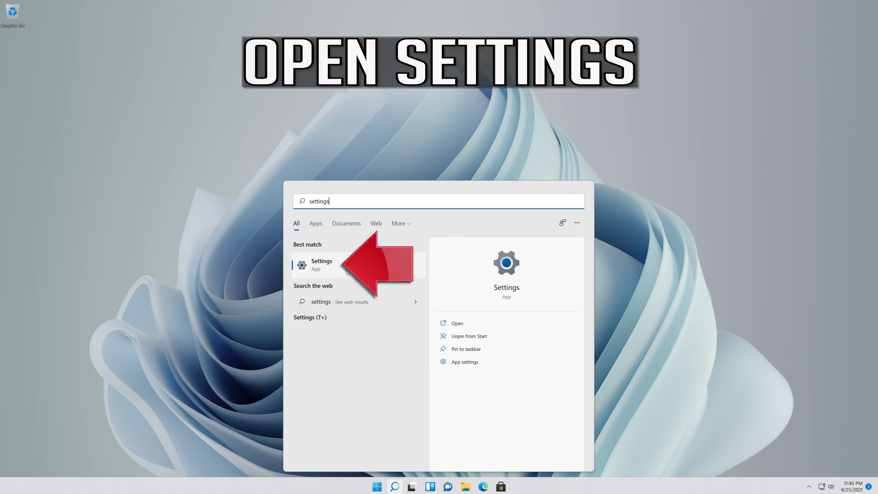
click(358, 264)
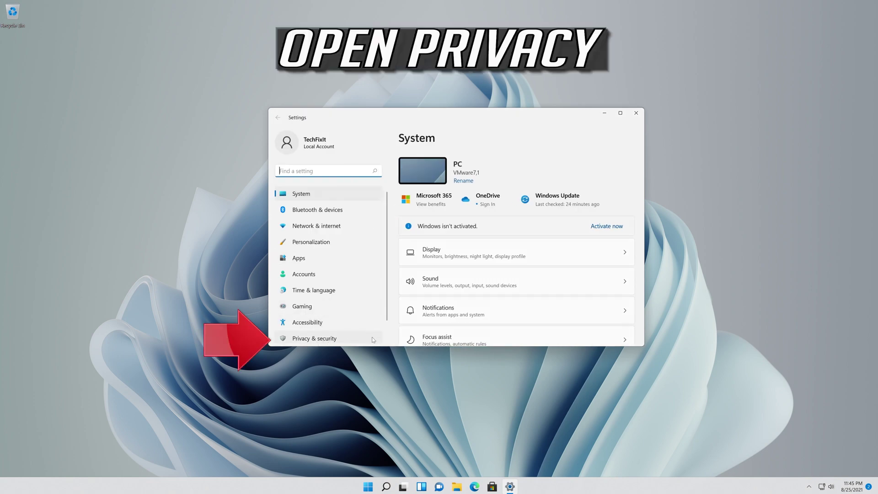
click(336, 339)
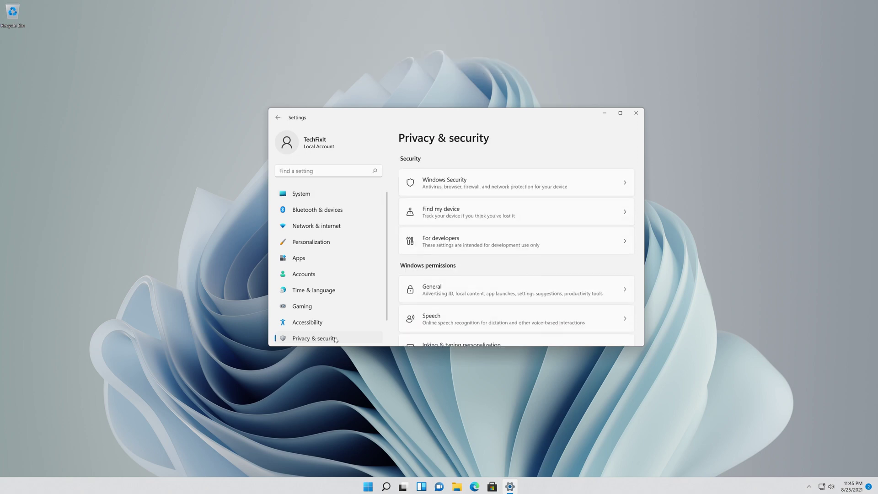
Step: Open the Camera page under App permissions in Privacy & security
scroll(481, 276, down, 5)
scroll(481, 276, down, 4)
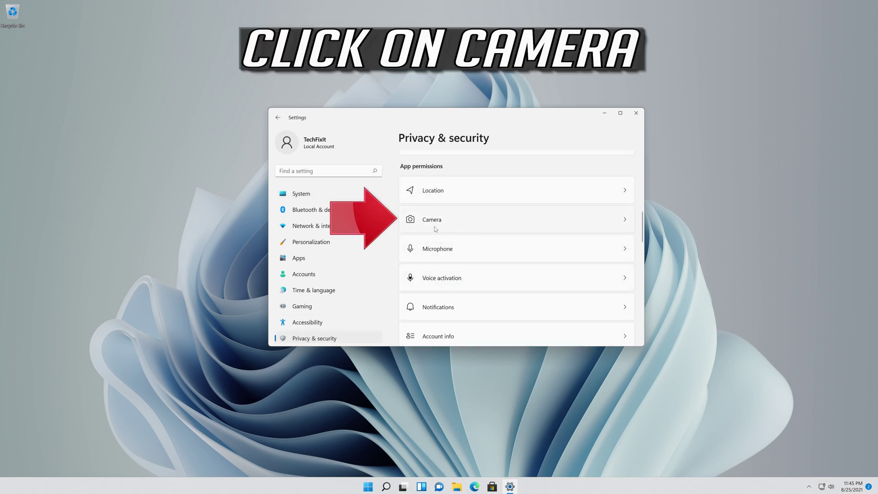
click(471, 226)
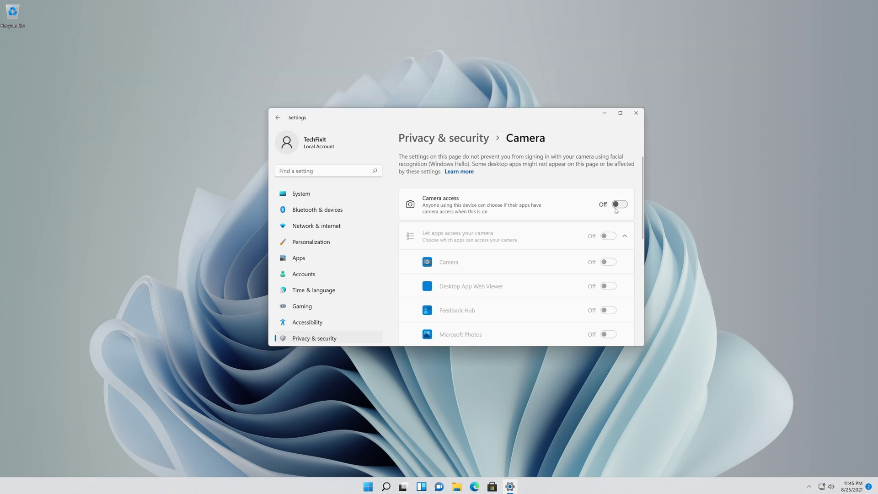
Step: Turn on Camera access, Let apps access your camera, and Let desktop apps access your camera, then close Settings
click(620, 205)
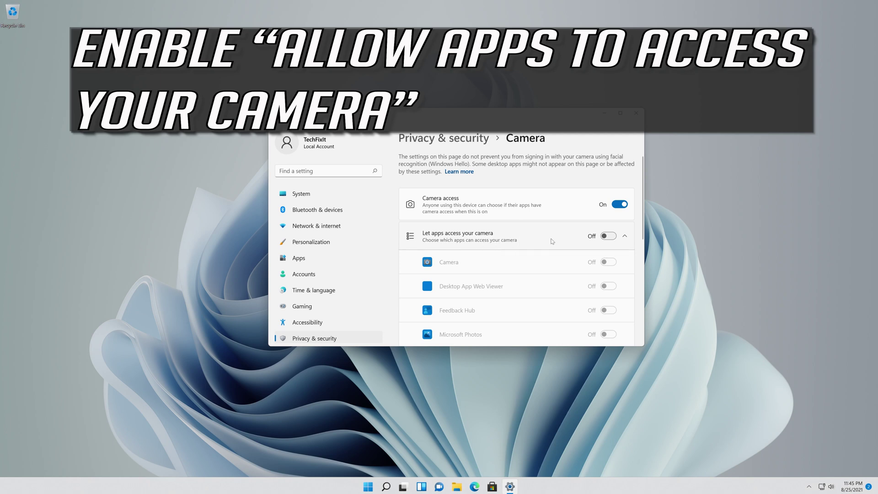
click(611, 236)
scroll(594, 234, down, 3)
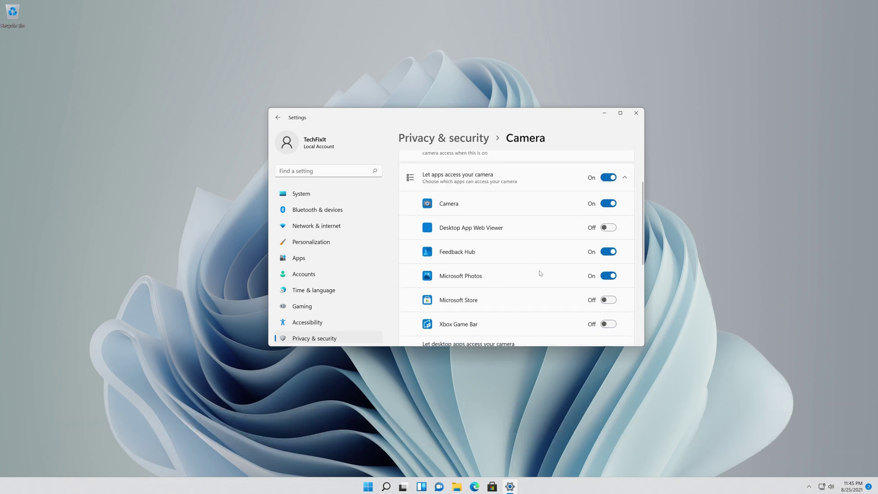
scroll(545, 266, down, 4)
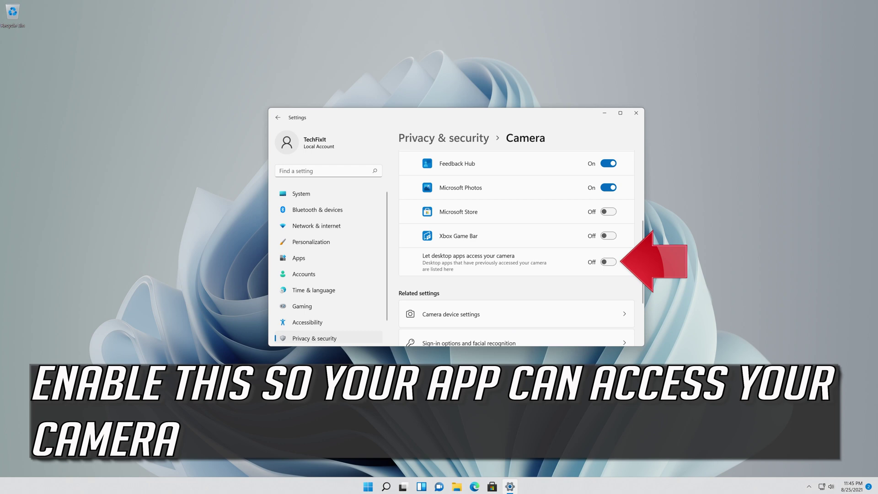
click(610, 263)
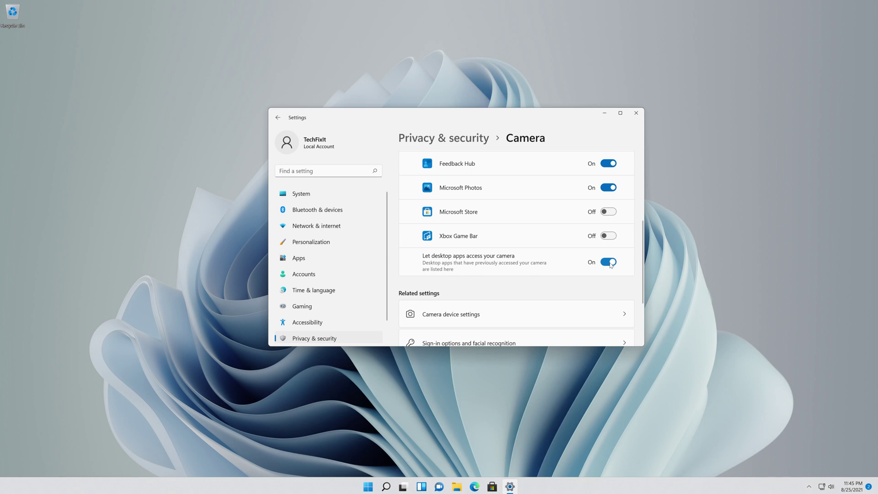
click(635, 114)
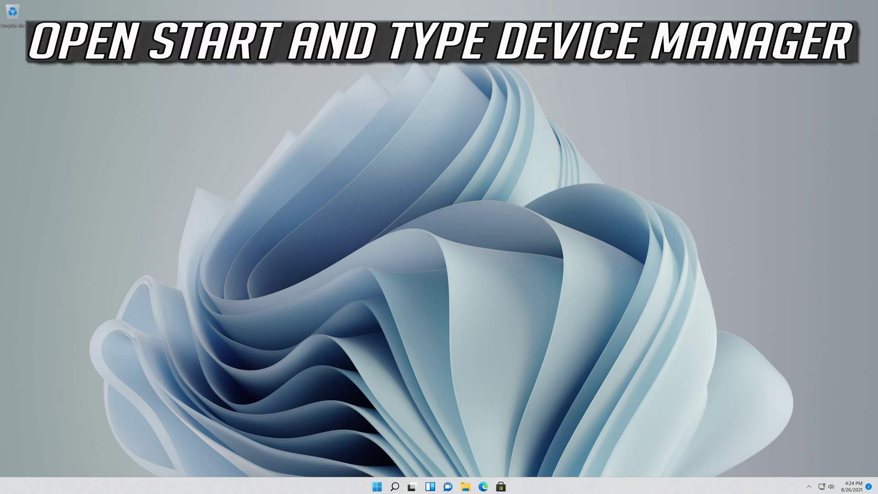
Step: Reopen Device Manager via a Start search for 'device manager' and centre its window
key(super)
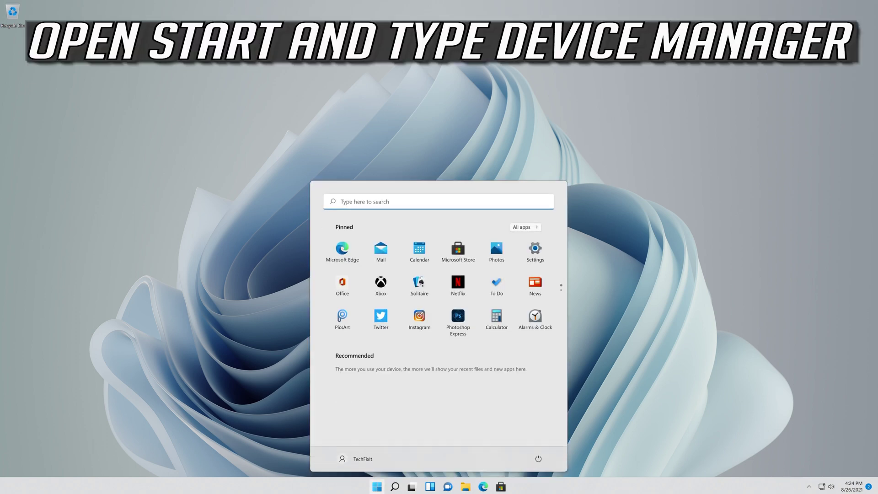
text(device manager)
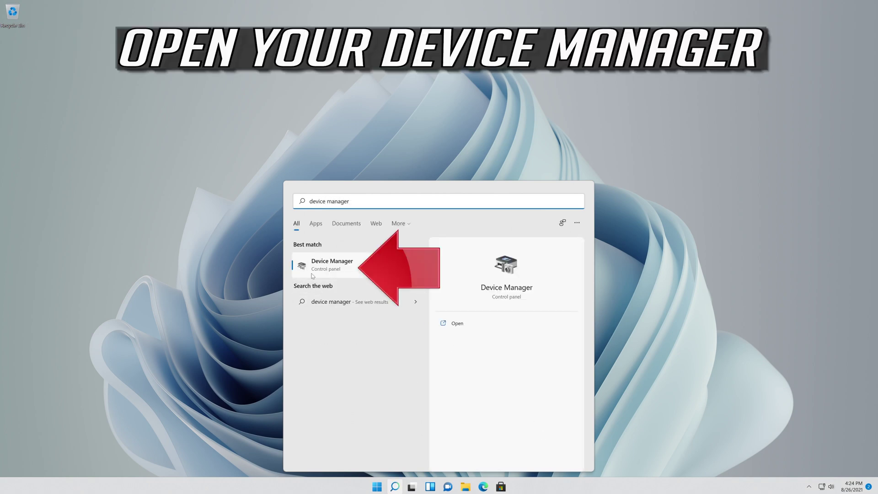
click(335, 267)
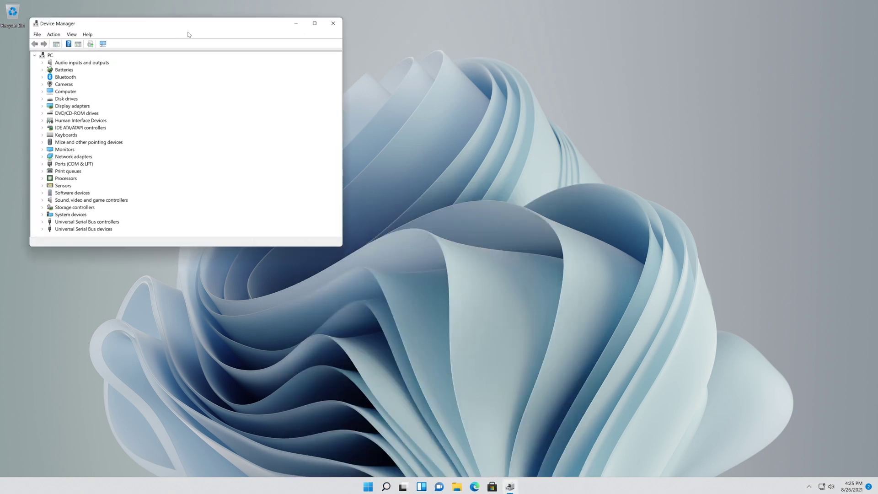
drag(199, 23, 487, 122)
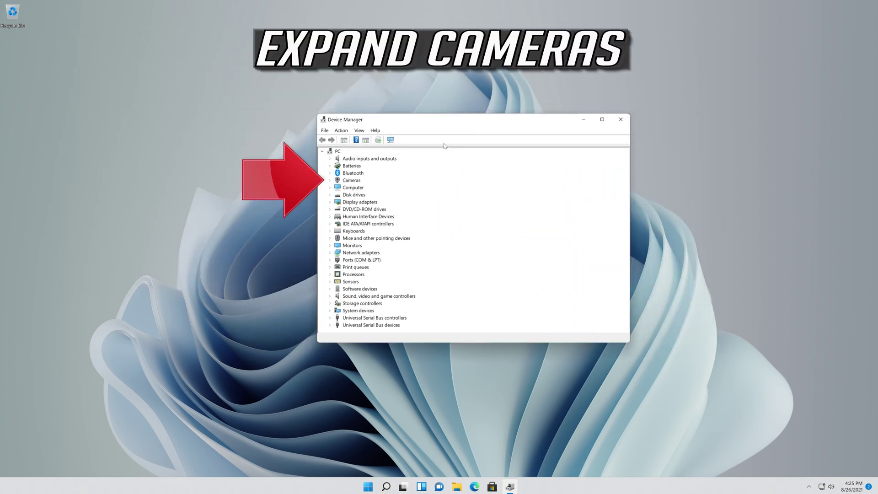
Step: Replace the first Integrated Webcam's driver with USB Video Device, picked from the computer's driver list
click(330, 180)
click(359, 187)
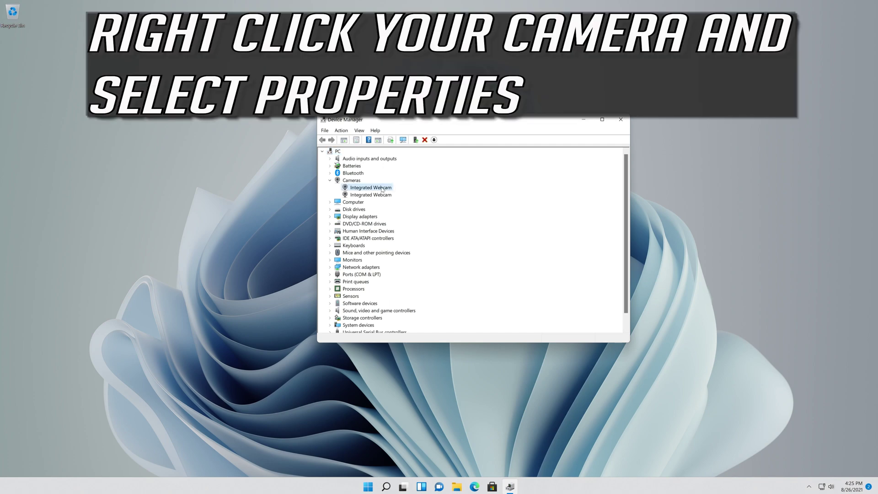
right_click(381, 187)
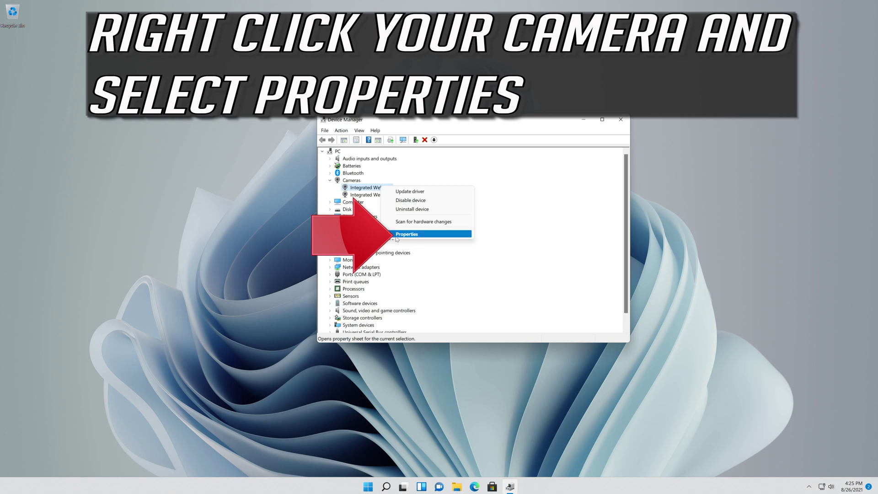
click(416, 234)
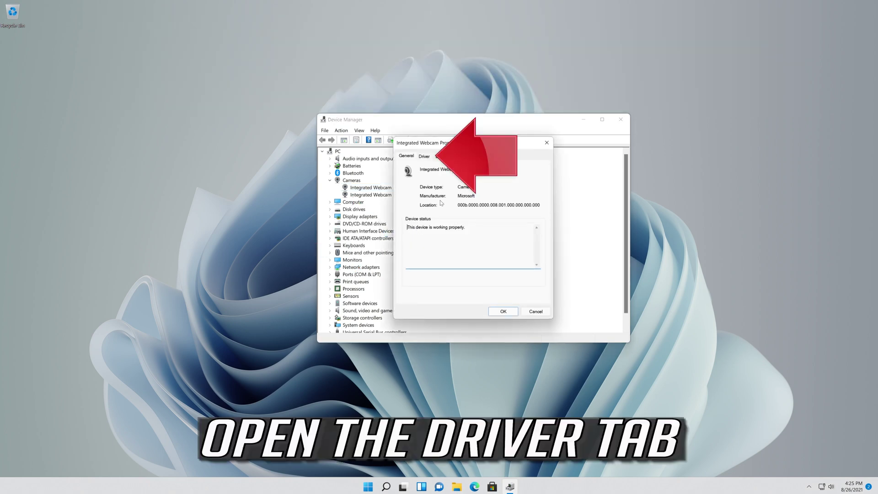
click(424, 157)
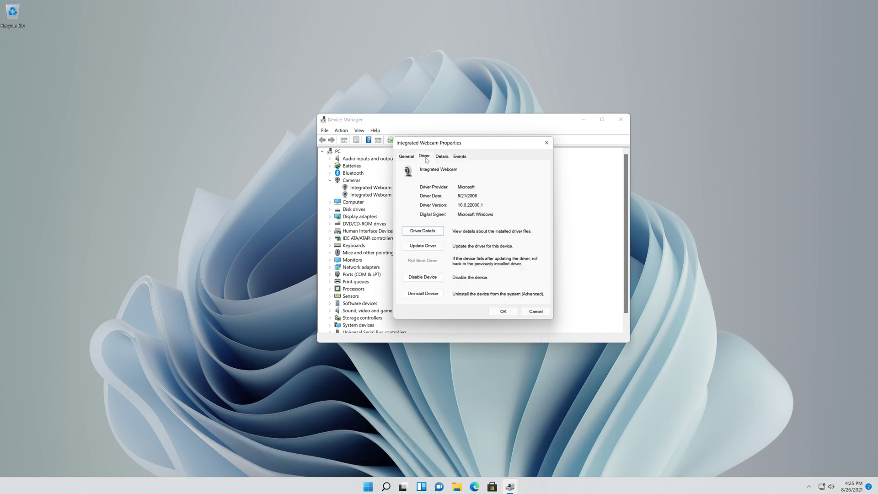
click(420, 246)
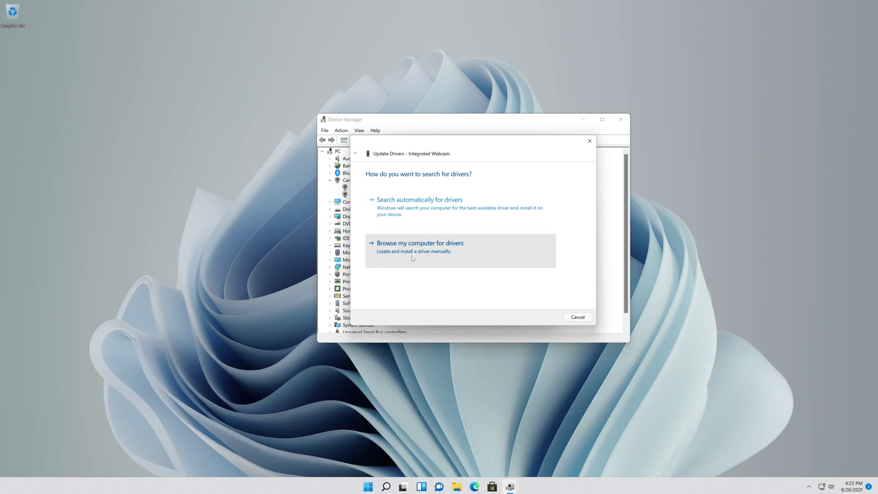
click(413, 259)
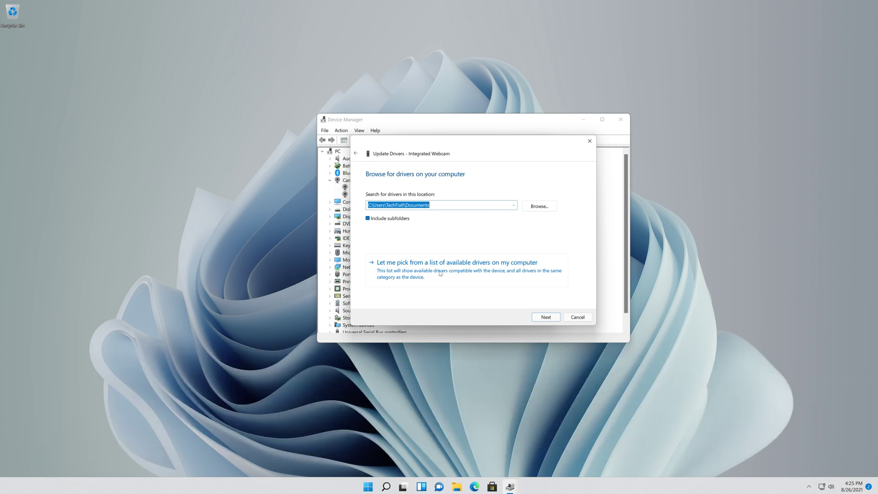
click(477, 273)
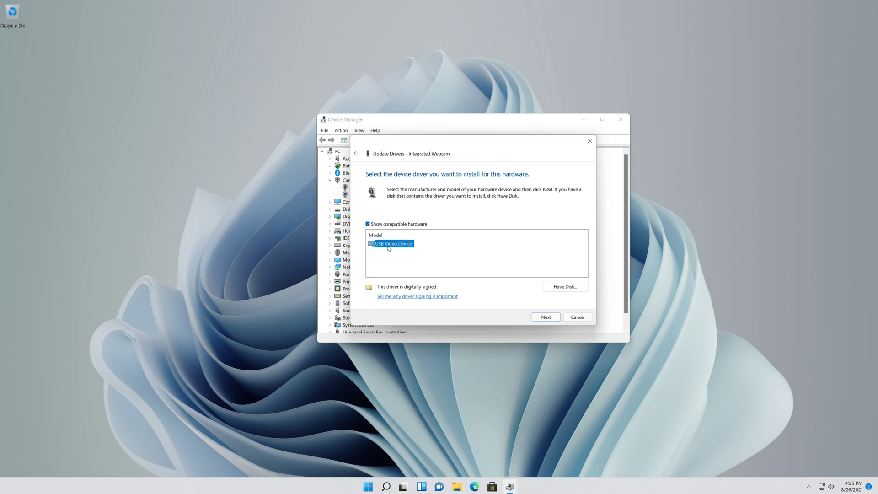
click(544, 316)
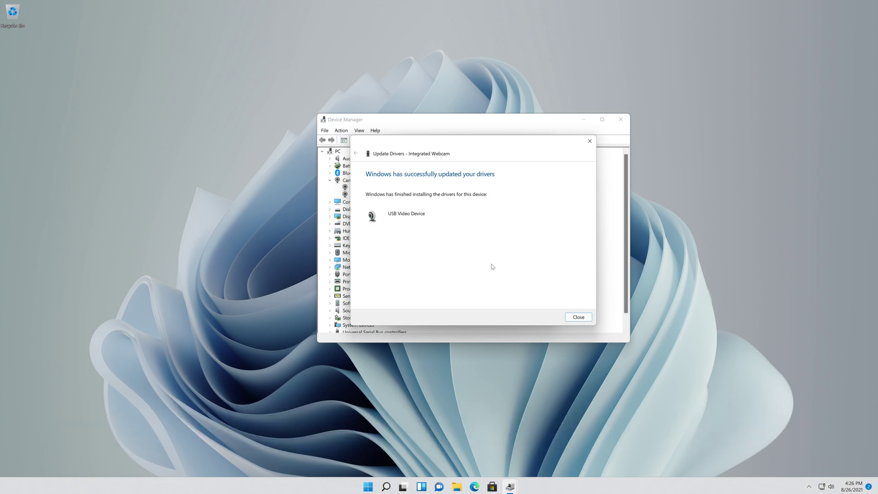
Step: Close the Update Drivers wizard, the webcam Properties dialog and Device Manager
click(577, 317)
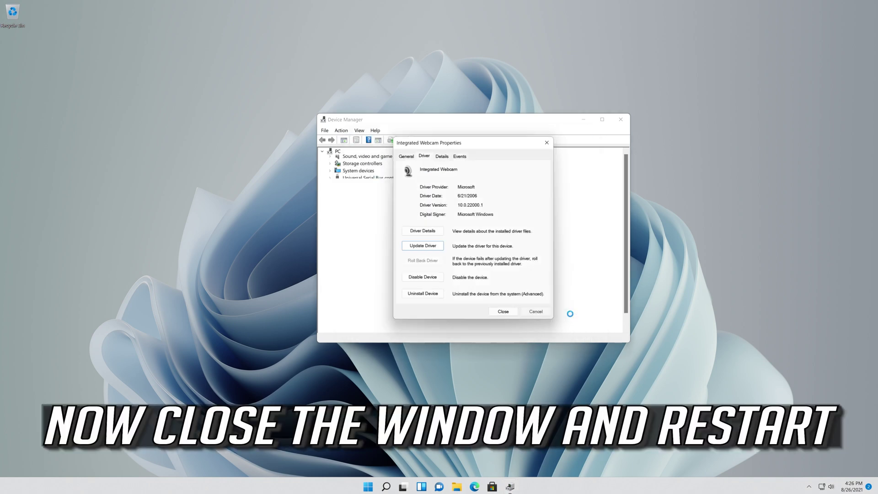
click(510, 313)
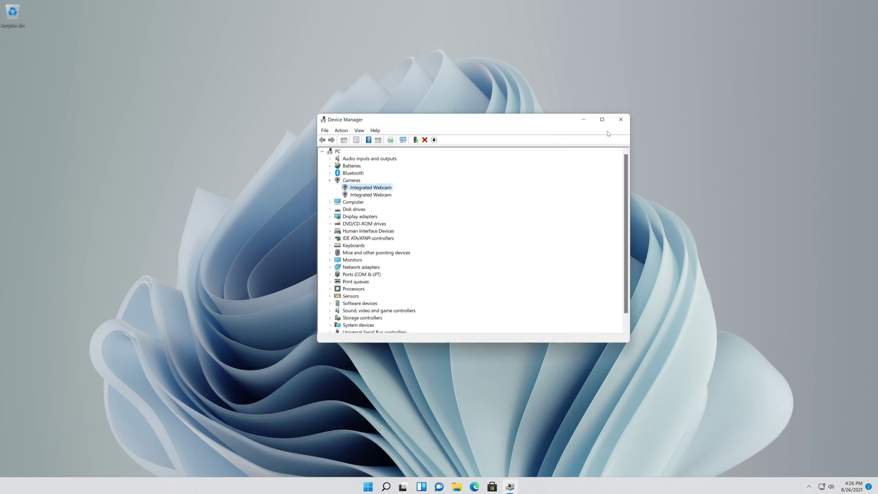
click(620, 119)
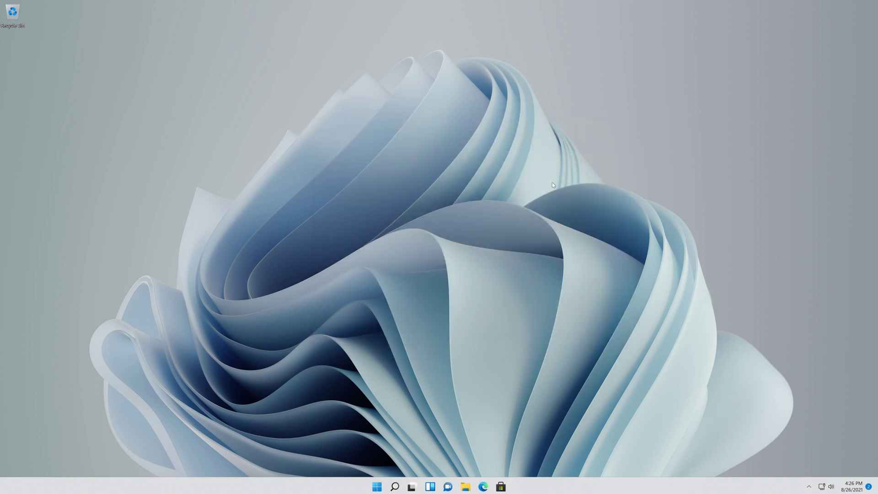
Step: Restart the PC from the Start menu's power options
click(376, 486)
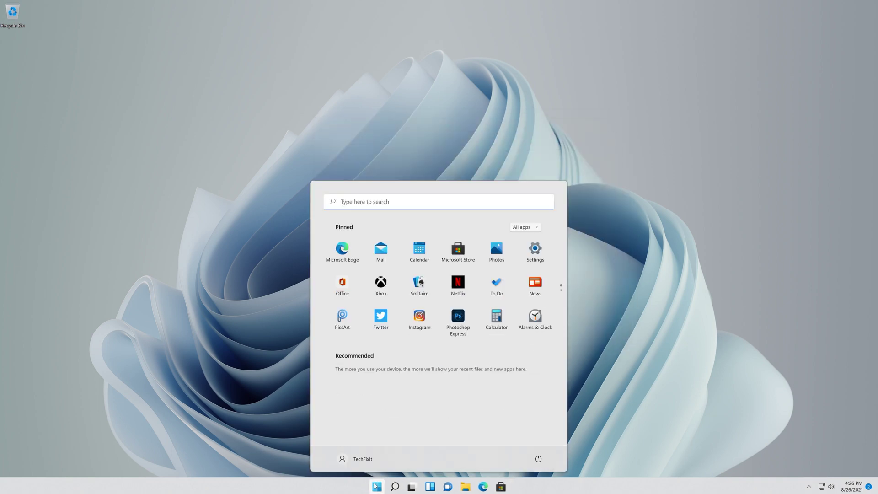
click(538, 458)
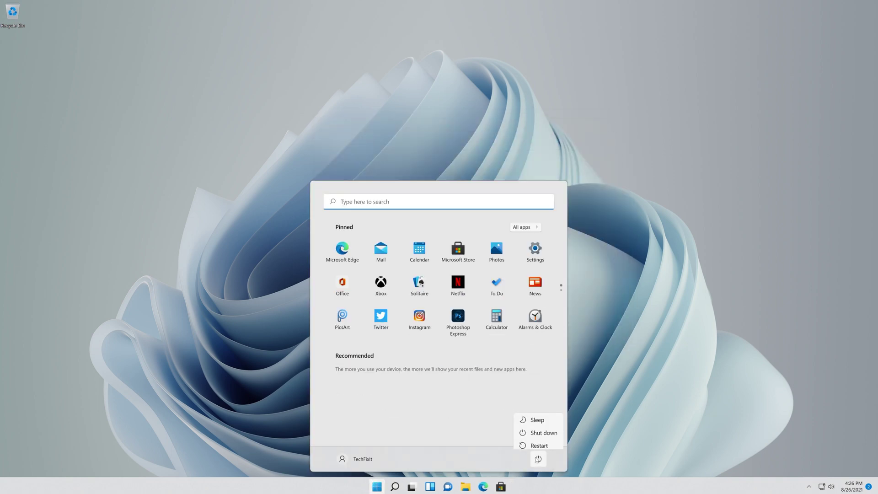
click(539, 441)
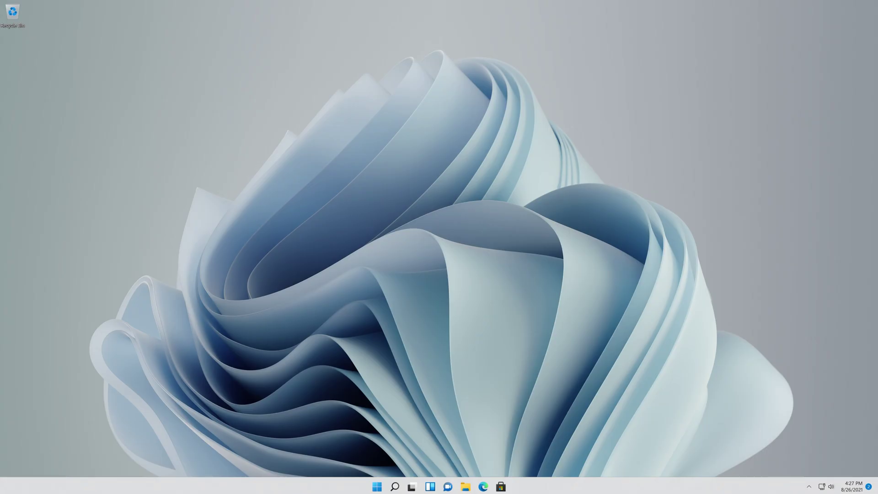
Step: Reopen Device Manager via Start search, centre its window, and expand Cameras to show both Integrated Webcams
key(super)
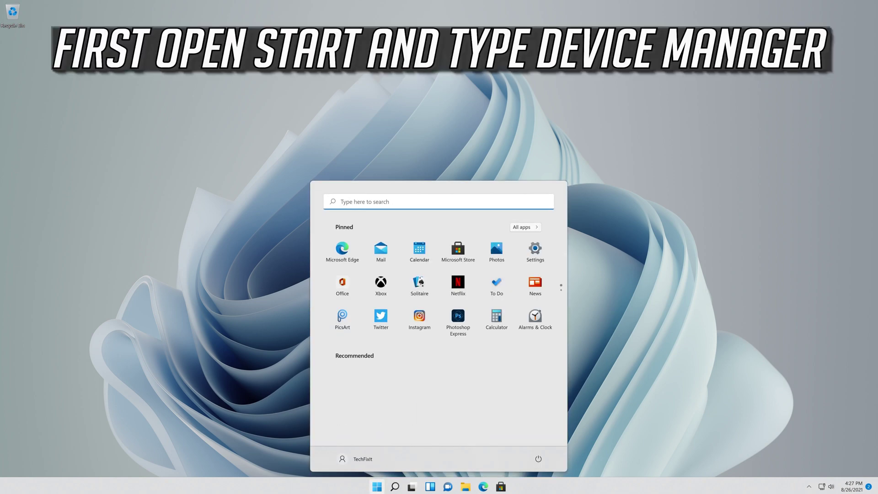
text(device manager)
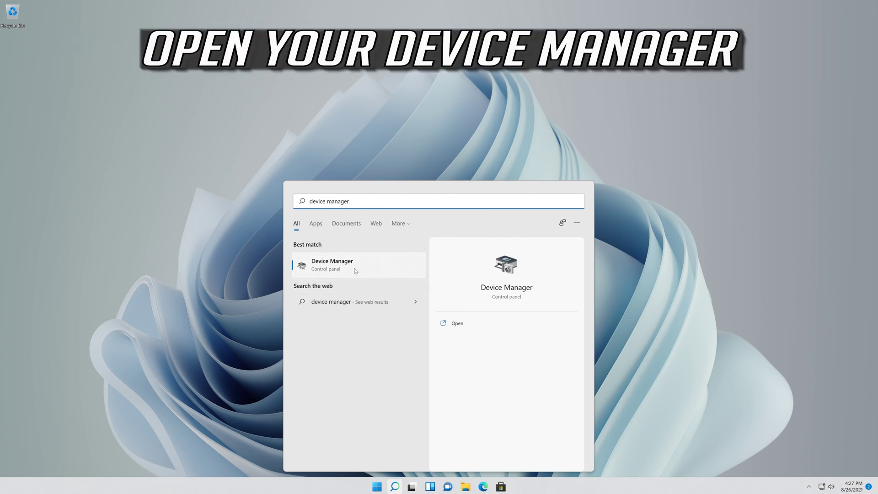
click(355, 271)
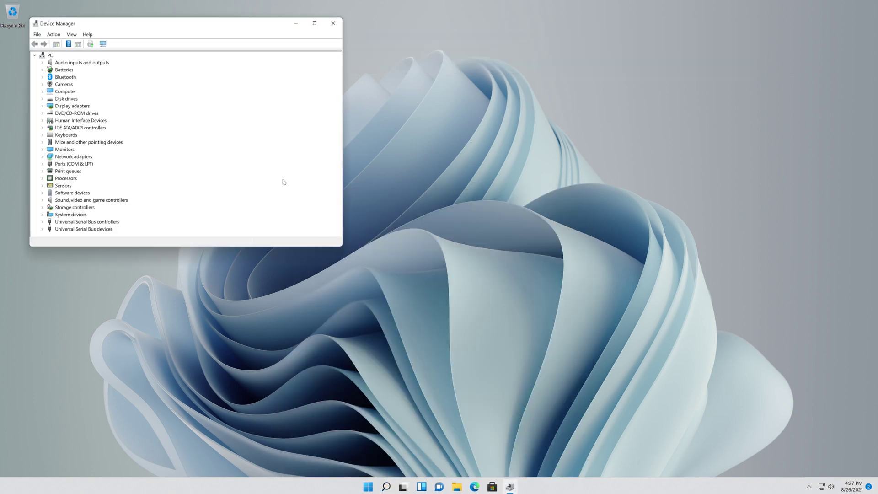
drag(173, 28, 419, 114)
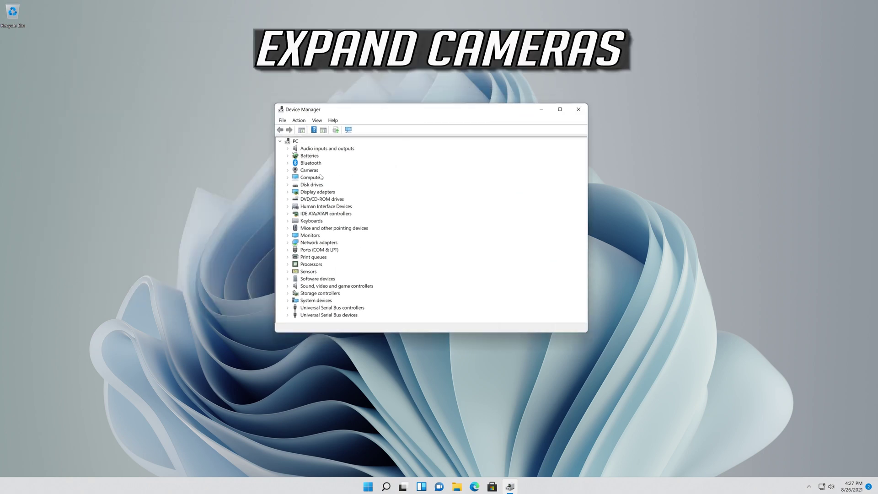
click(287, 171)
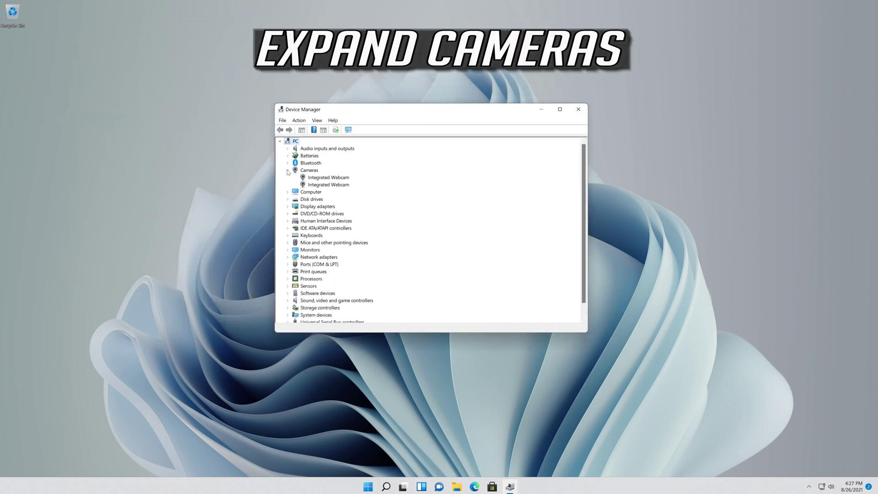
right_click(337, 179)
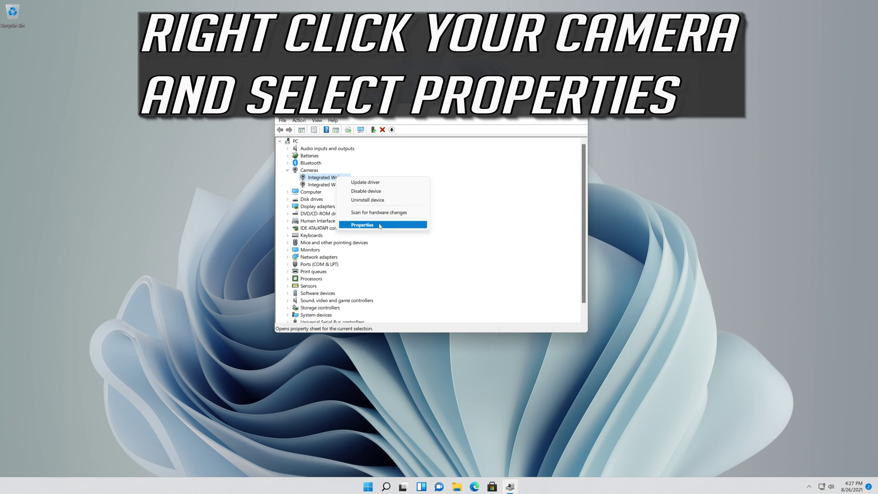
Step: Uninstall the first Integrated Webcam from its Properties Driver tab and confirm the removal
click(371, 225)
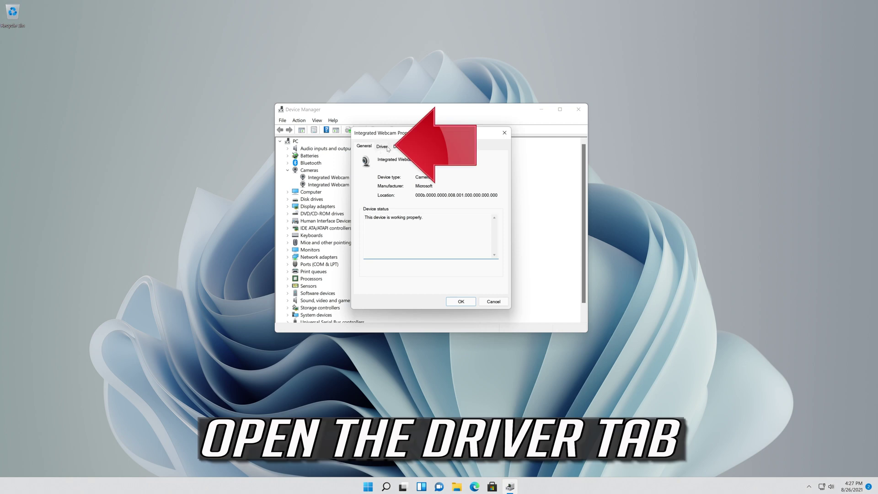
click(389, 147)
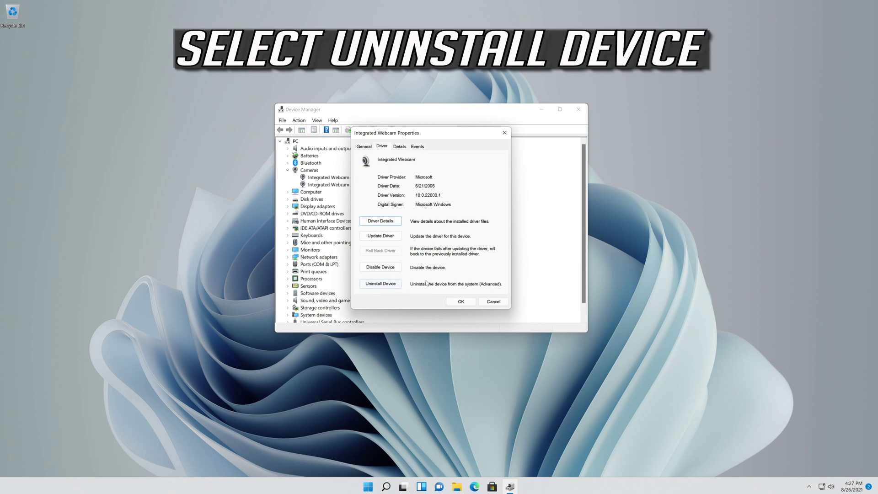
click(382, 287)
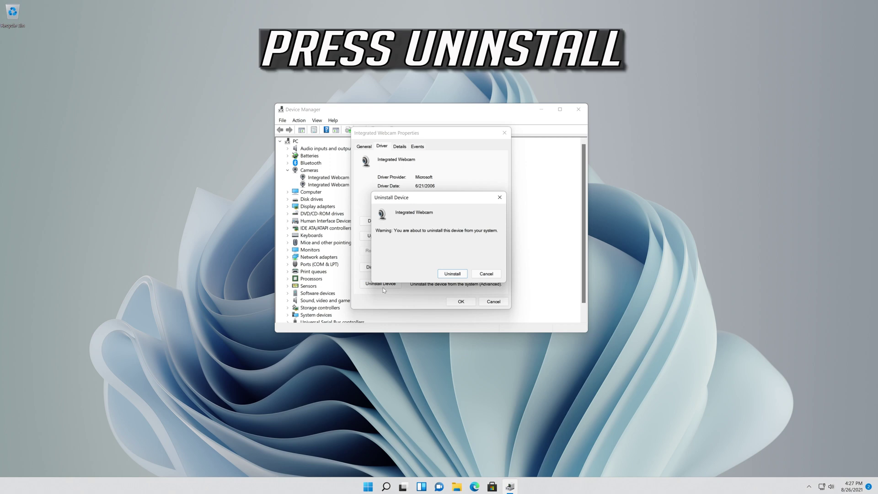
click(453, 274)
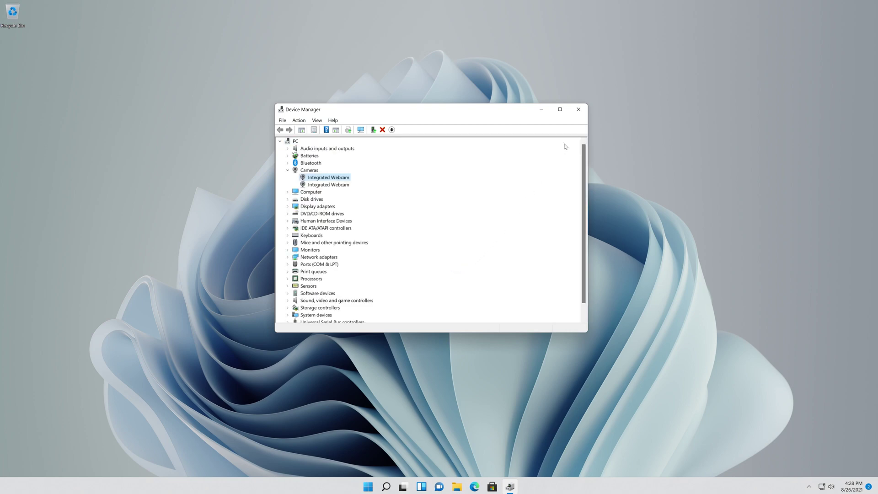
Step: Close Device Manager and restart the computer from the Start menu
click(579, 109)
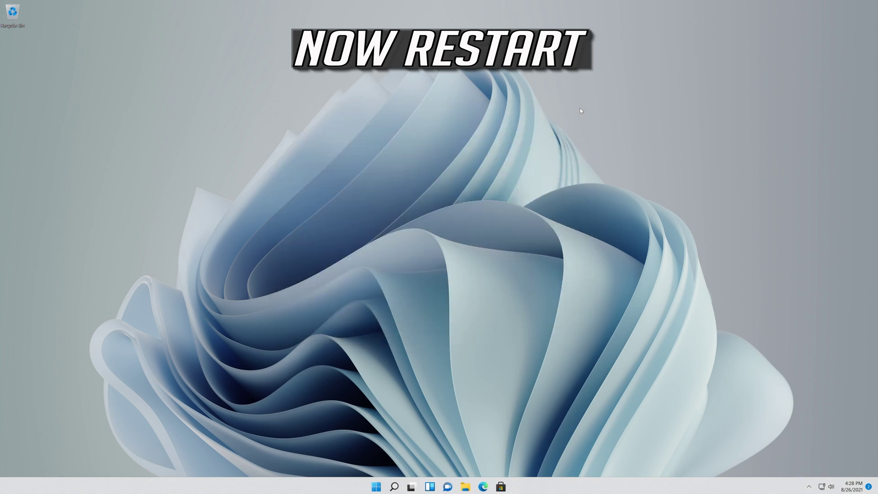
click(377, 486)
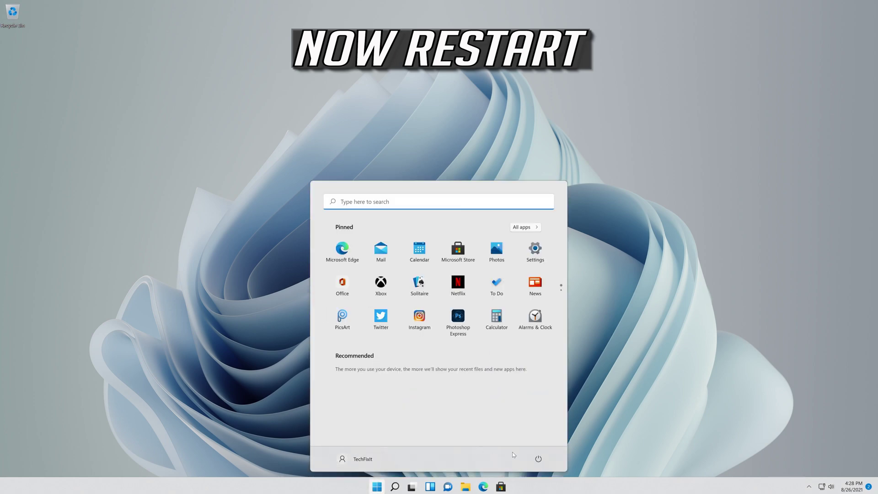
click(538, 459)
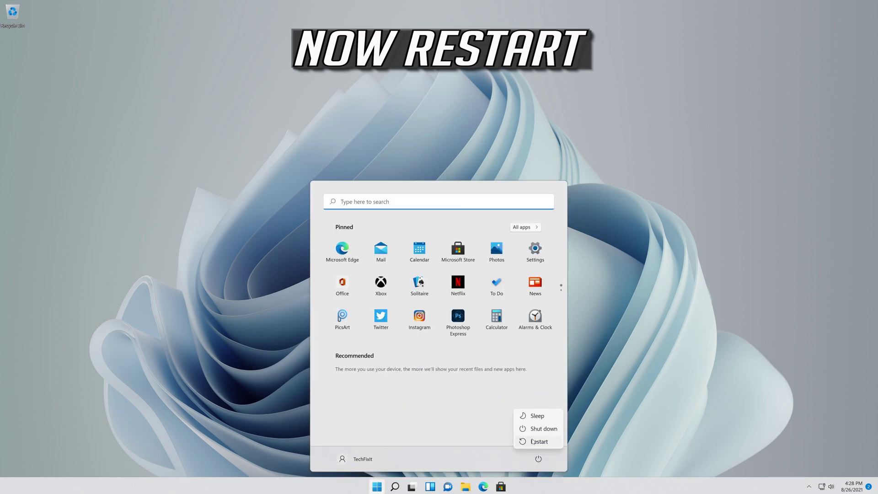
click(533, 442)
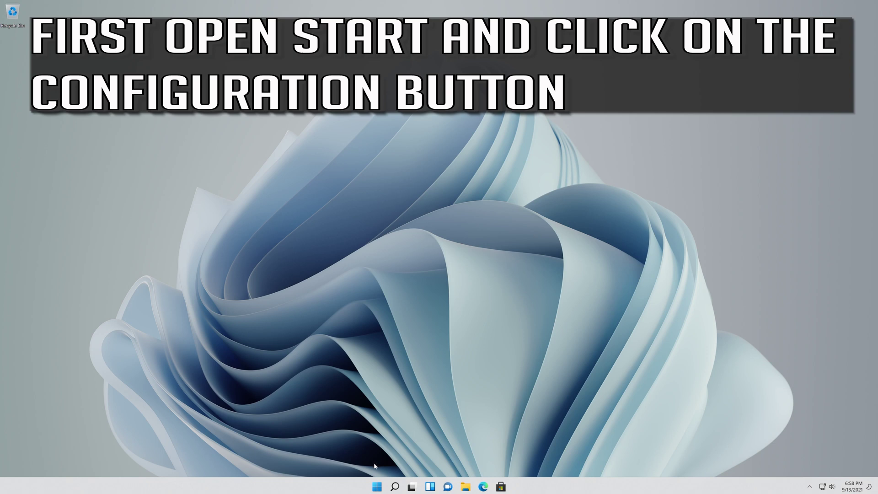
Step: Launch Settings from Start and go to the System › Recovery page
click(377, 486)
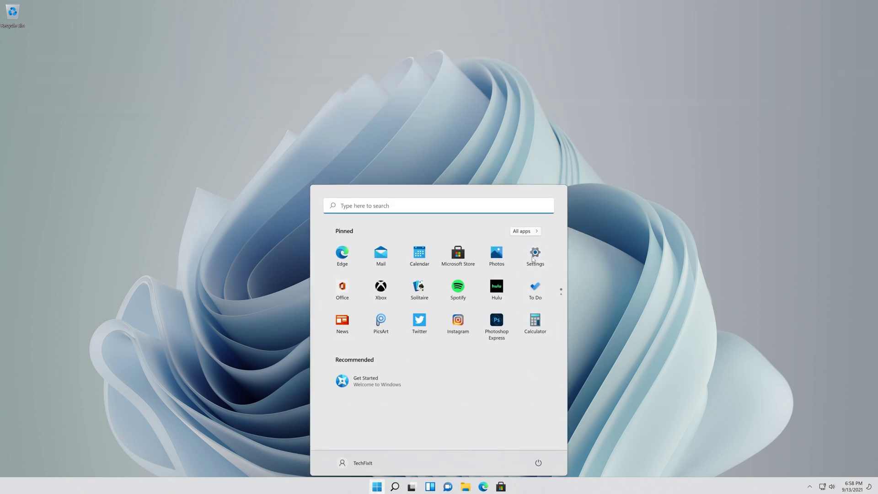
click(533, 259)
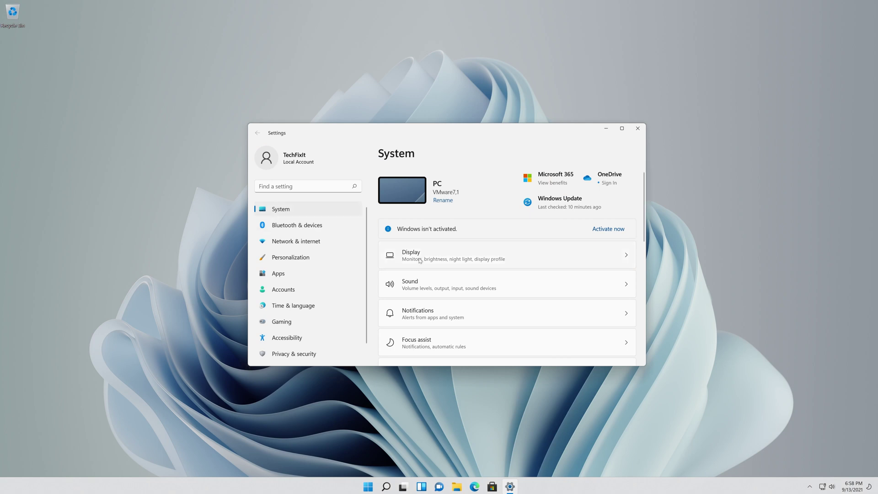
scroll(441, 280, down, 2)
scroll(441, 281, down, 6)
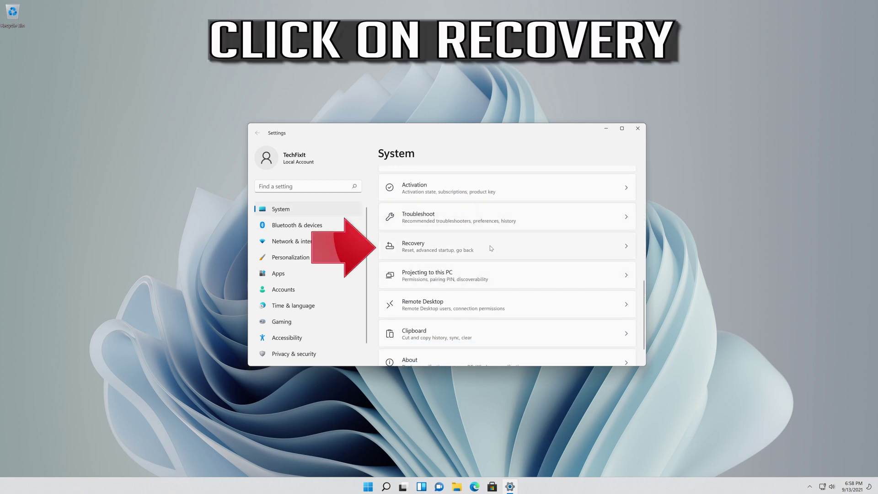
click(458, 257)
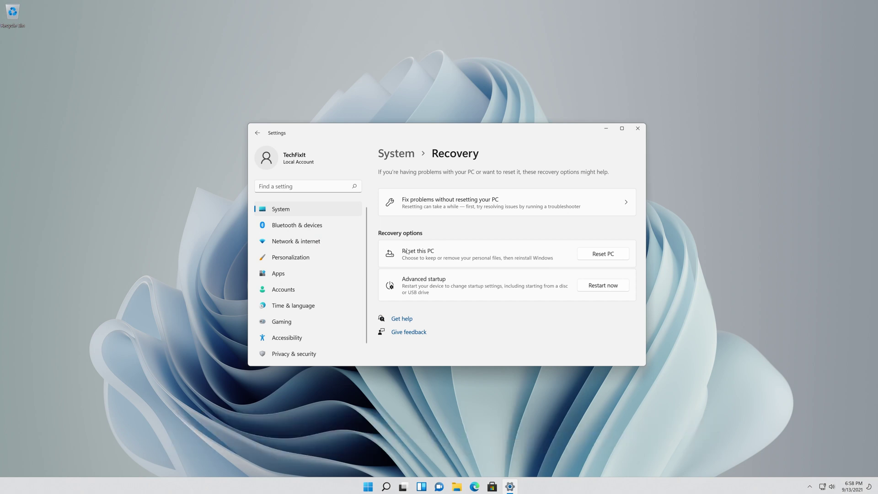
Step: Reset this PC with Remove everything and Local reinstall, confirming the settings to start the reset
click(613, 254)
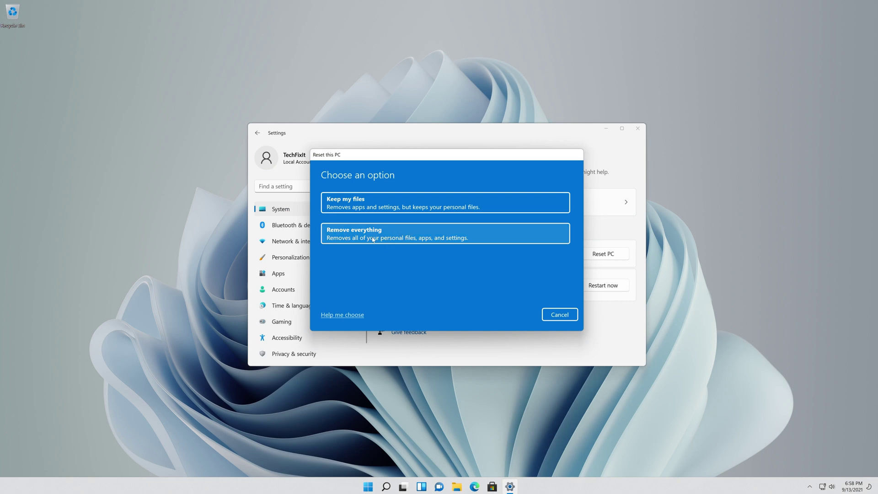
click(426, 236)
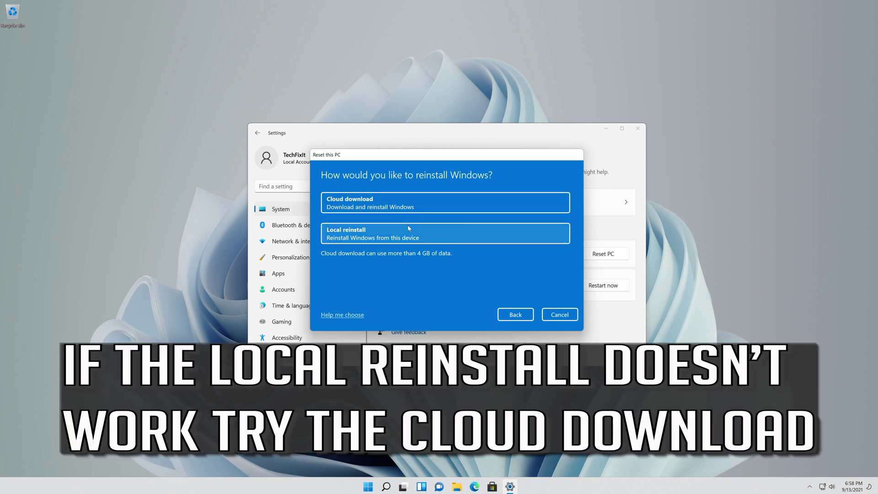
click(408, 227)
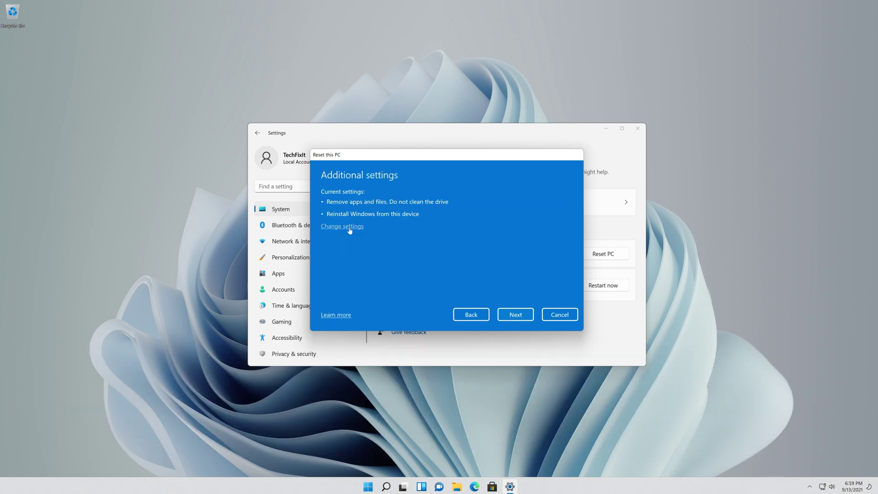
click(342, 228)
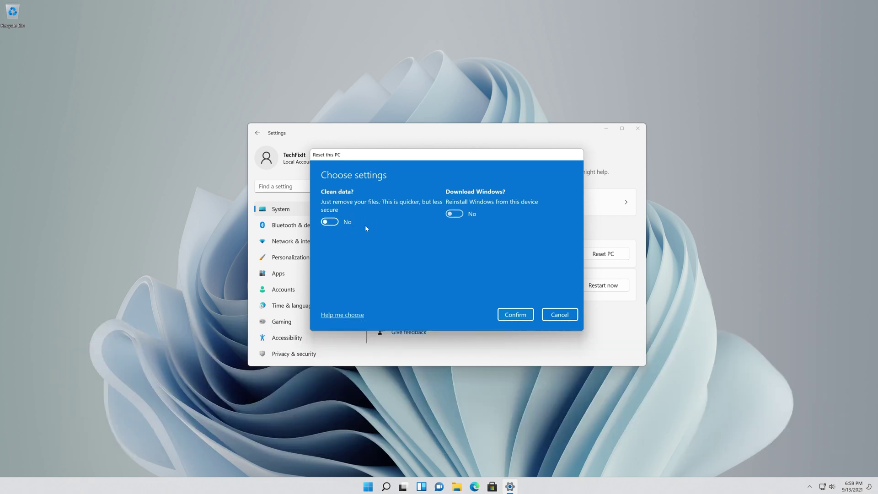
click(510, 315)
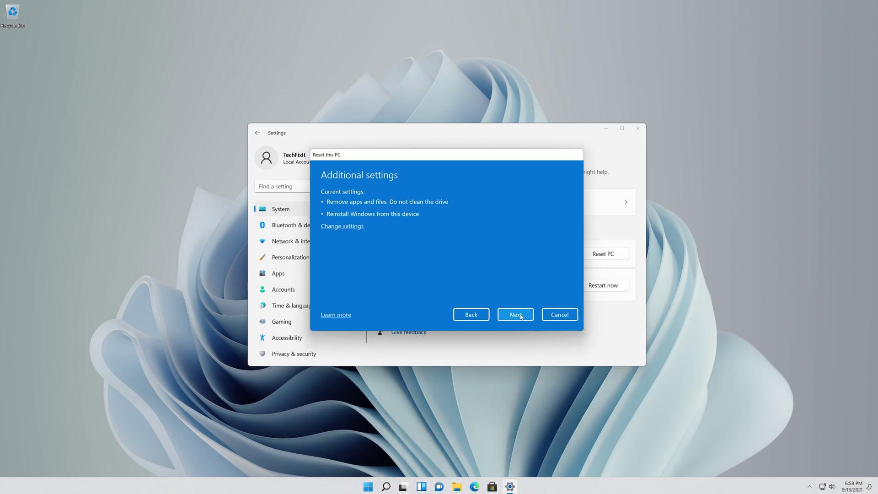
click(520, 317)
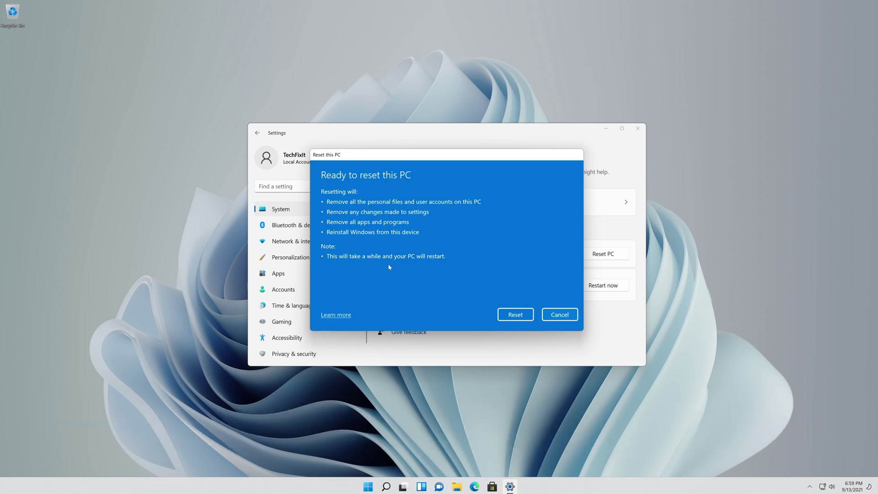
click(512, 317)
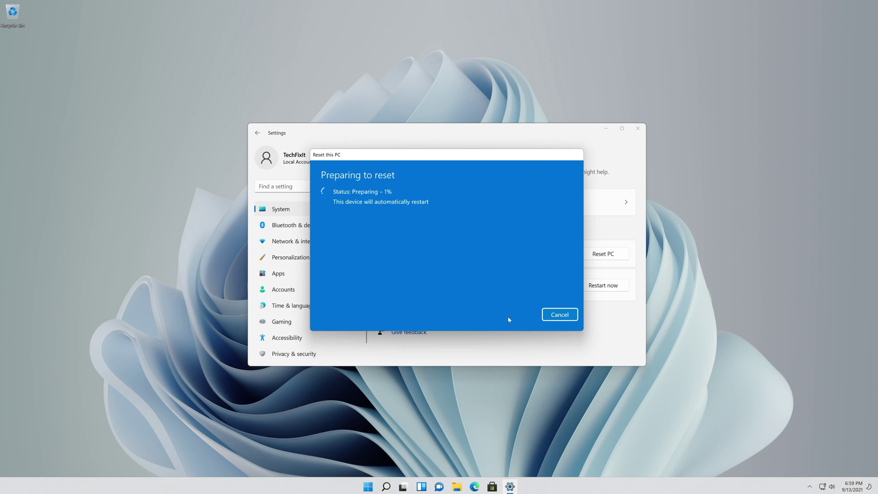